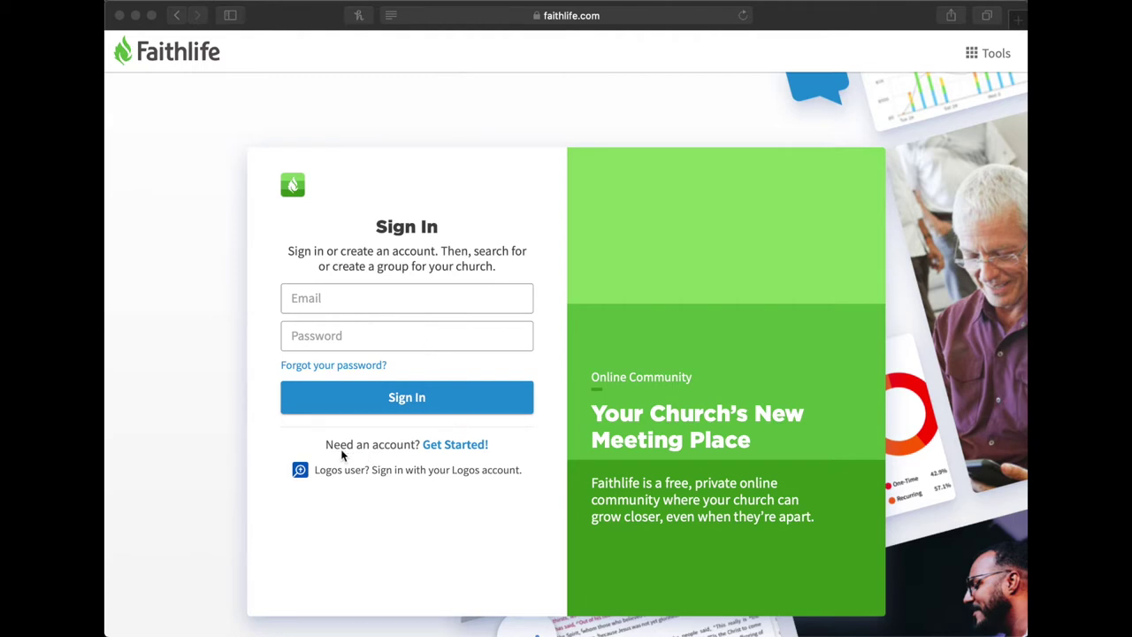
- Look at the new-account registration form and return to the sign-in form
{"action": "left_click", "coordinate": [454, 452]}
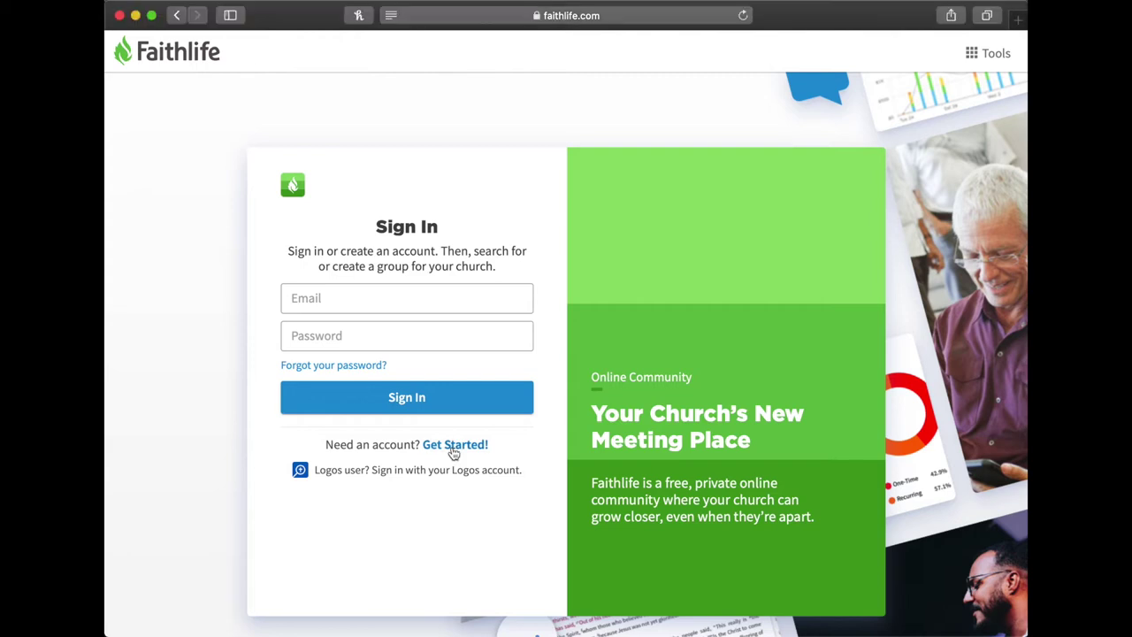
{"action": "left_click", "coordinate": [454, 450]}
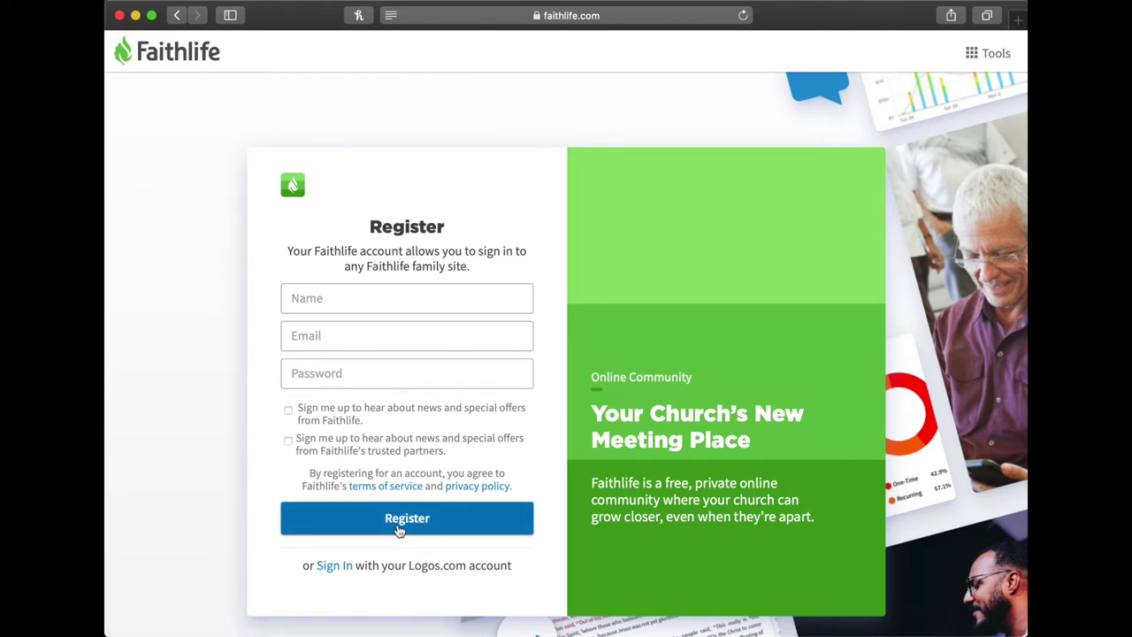
{"action": "left_click", "coordinate": [337, 567]}
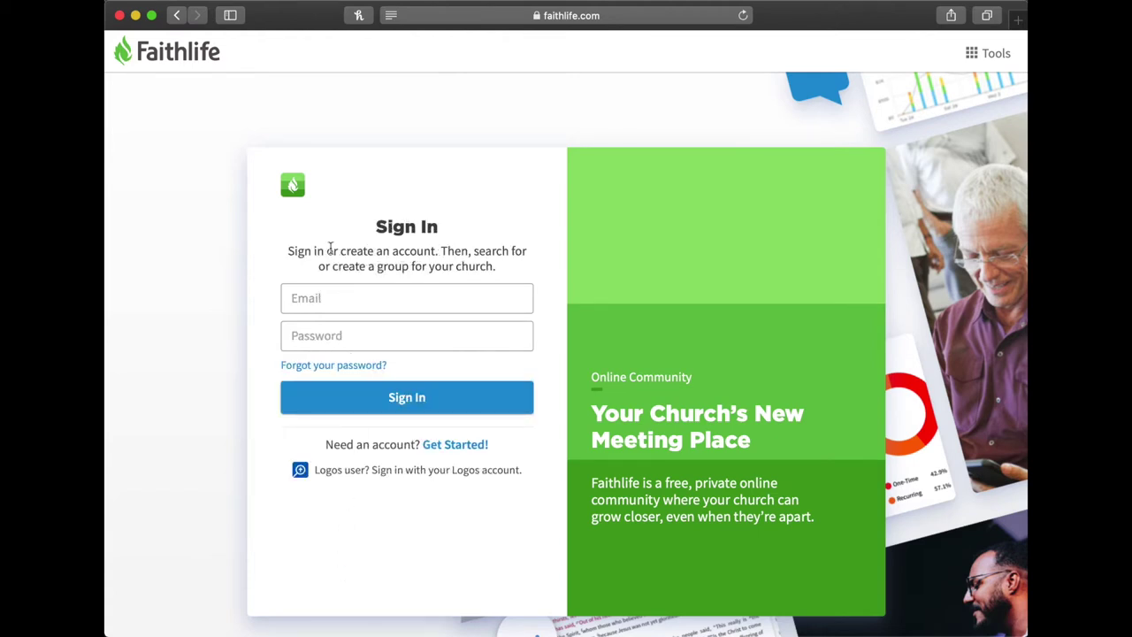
- Fill in the saved account's e-mail and password and sign in
{"action": "left_click", "coordinate": [309, 297]}
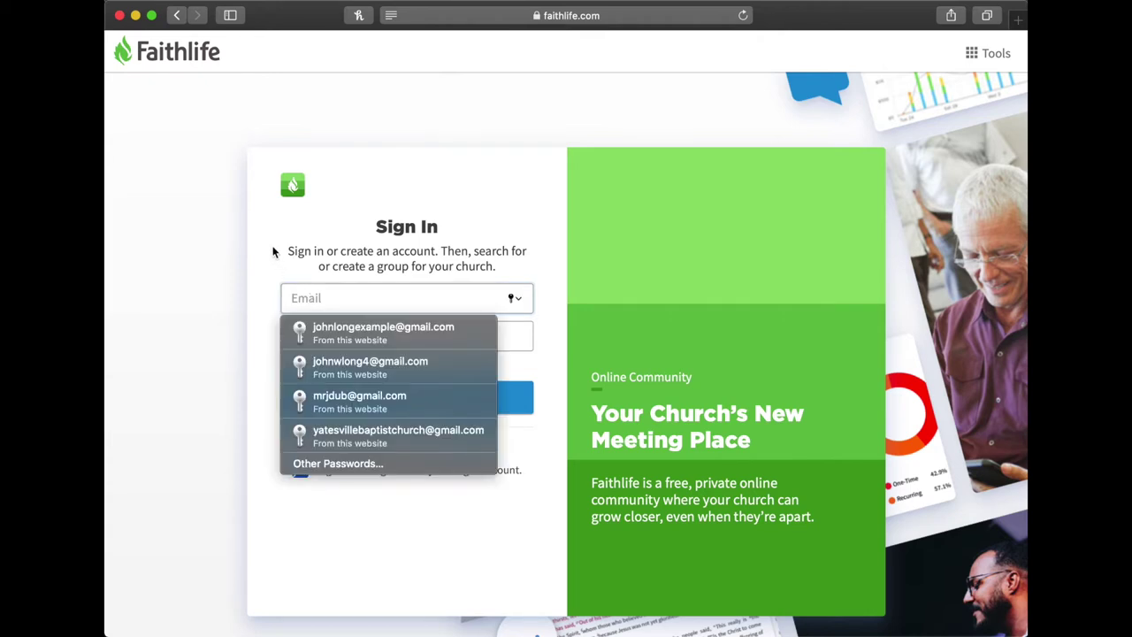
{"action": "left_click", "coordinate": [392, 332]}
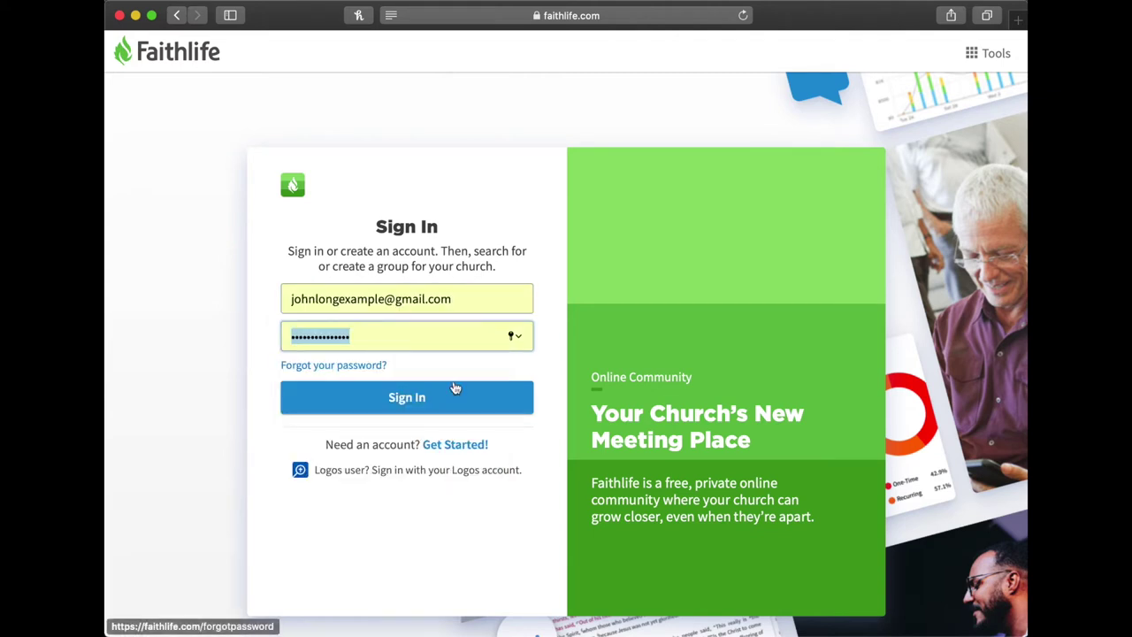
{"action": "left_click", "coordinate": [400, 404]}
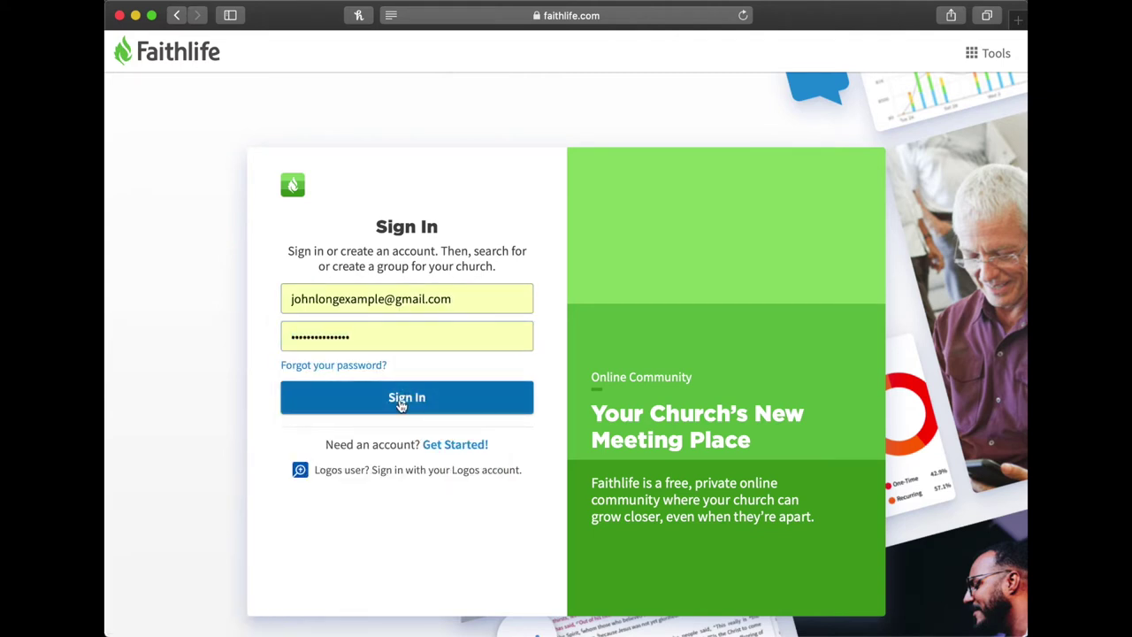
{"action": "left_click", "coordinate": [557, 112]}
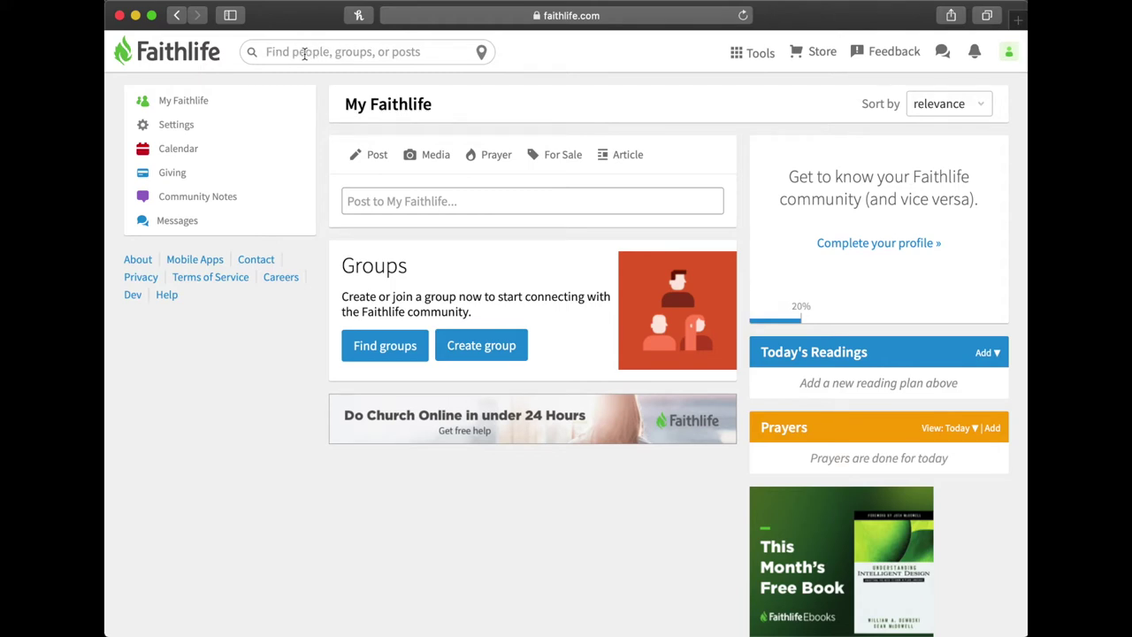
- Search for "yatesville" and open the Yatesville Baptist Church group
{"action": "left_click", "coordinate": [303, 53]}
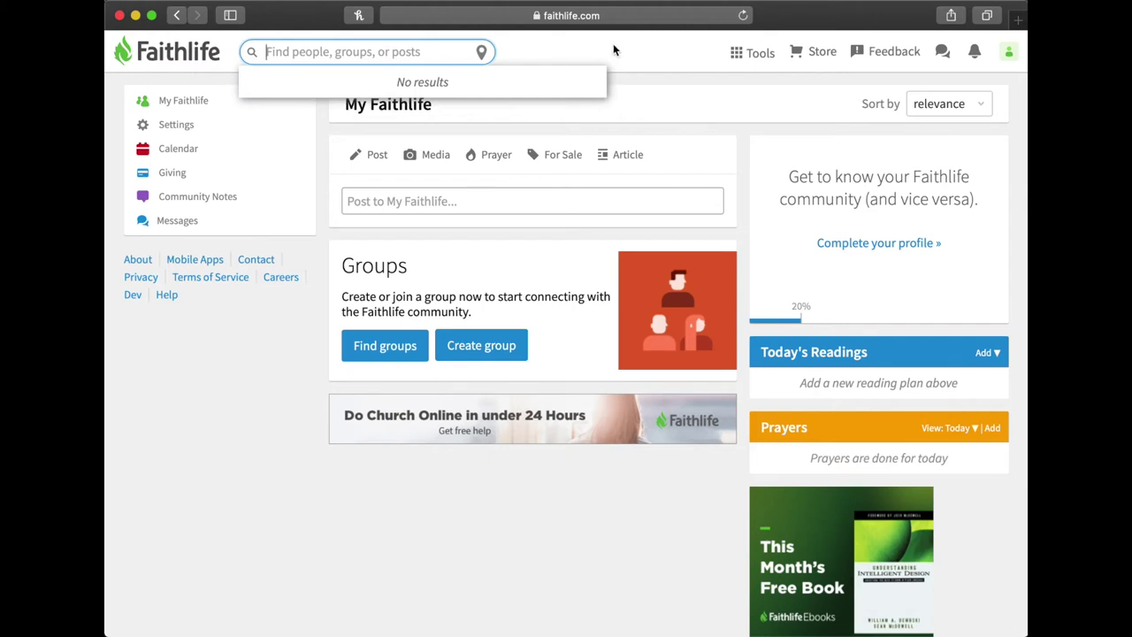
{"action": "type", "text": "yatesville"}
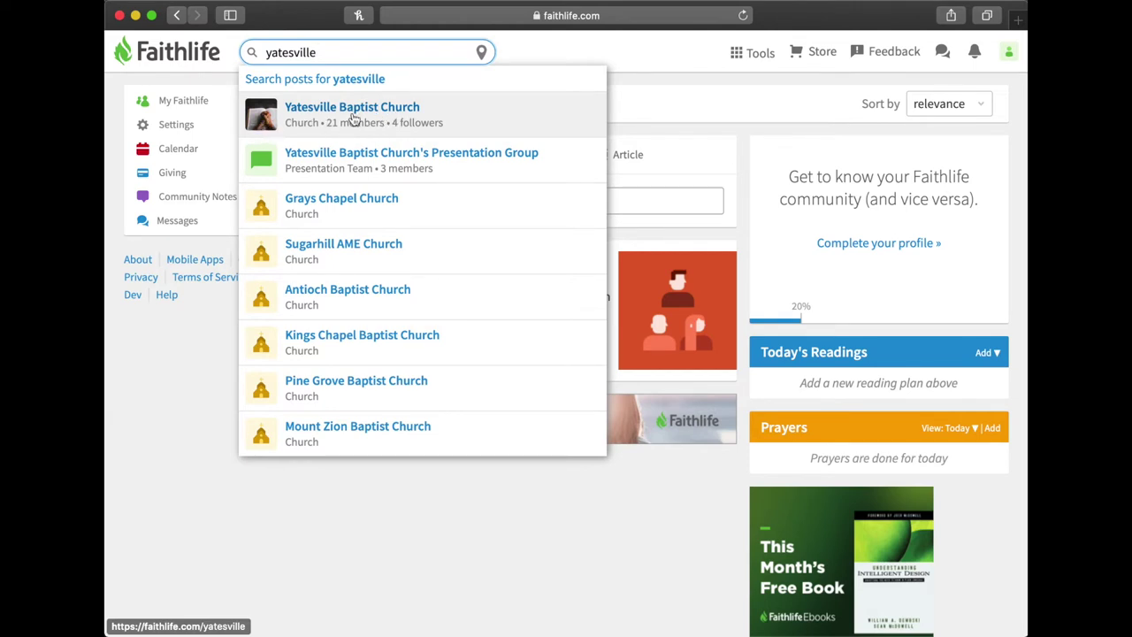
{"action": "left_click", "coordinate": [404, 108]}
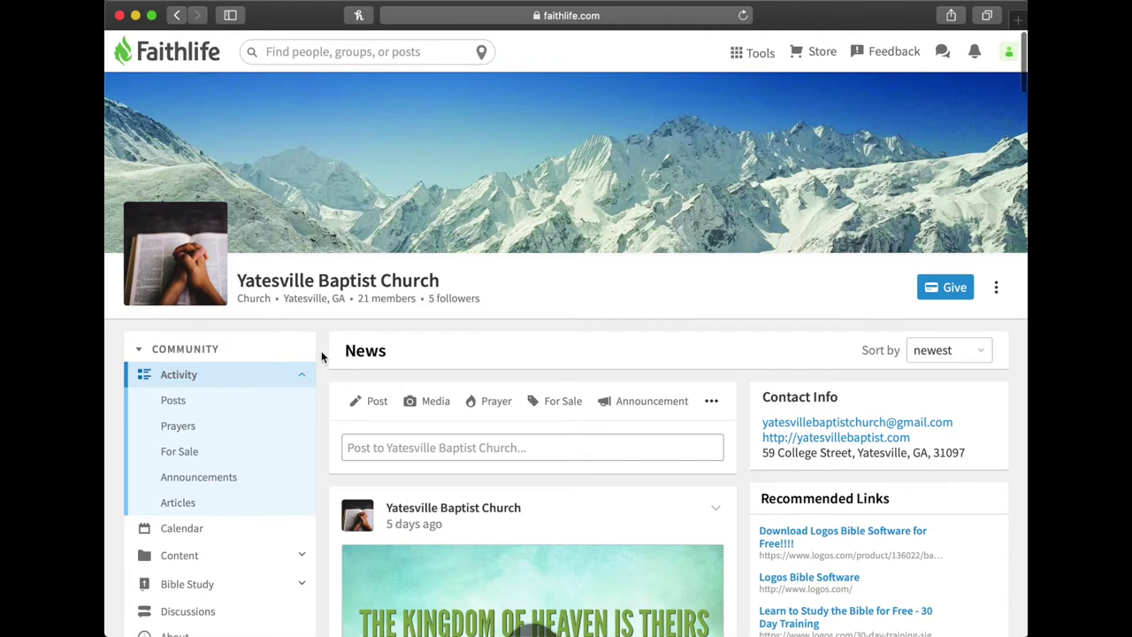
- Preview the Prayer Group listed among the Yatesville Baptist Church page's groups
{"action": "scroll", "coordinate": [322, 355], "scroll_direction": "down", "scroll_amount": 5}
{"action": "scroll", "coordinate": [321, 357], "scroll_direction": "down", "scroll_amount": 2}
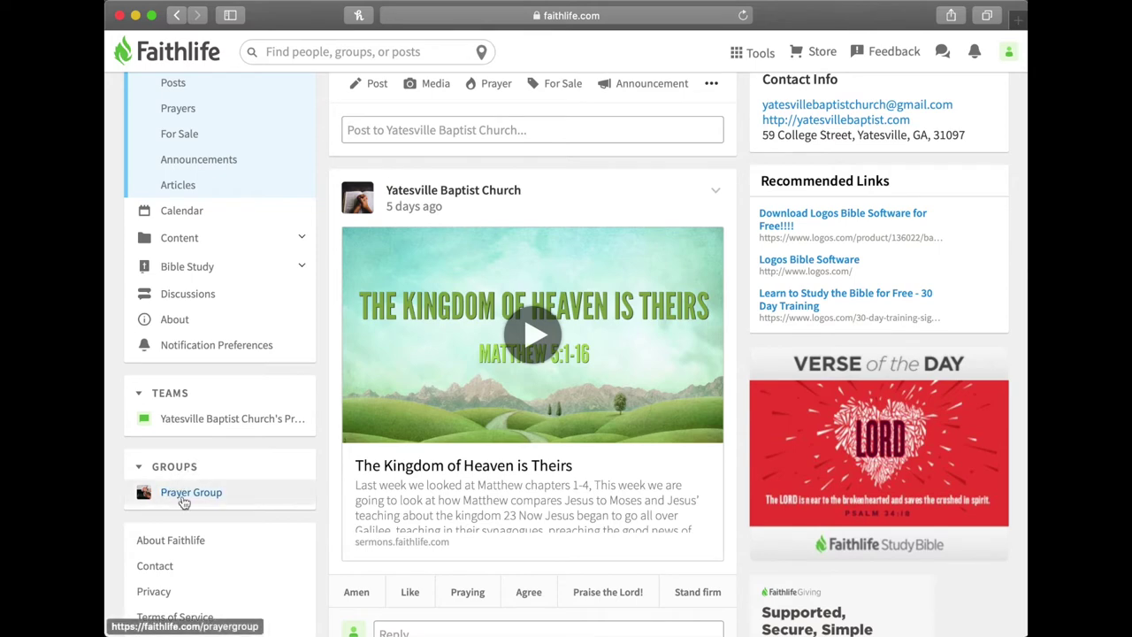
{"action": "mouse_move", "coordinate": [184, 503]}
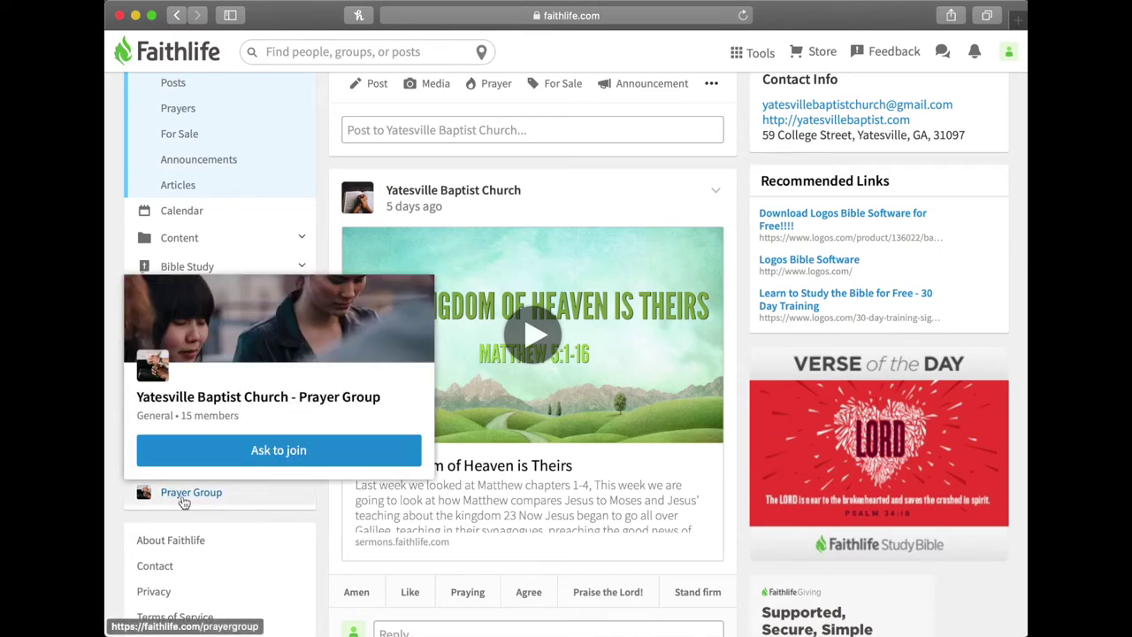
{"action": "scroll", "coordinate": [324, 498], "scroll_direction": "up", "scroll_amount": 5}
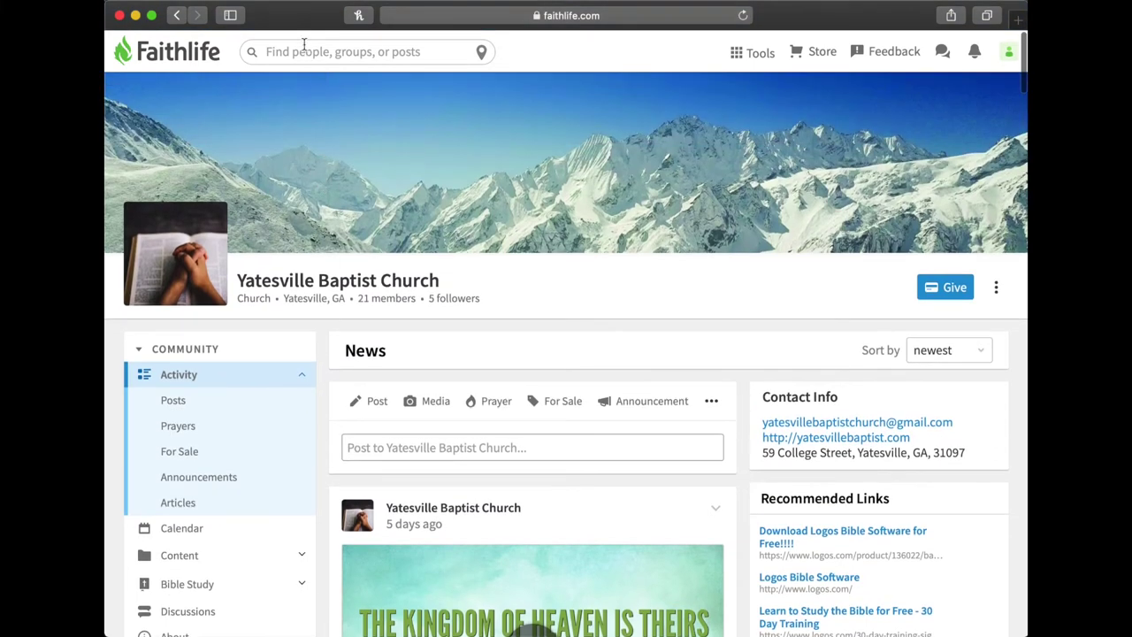
- Search for "prayer group" and look through the suggested groups
{"action": "left_click", "coordinate": [302, 51]}
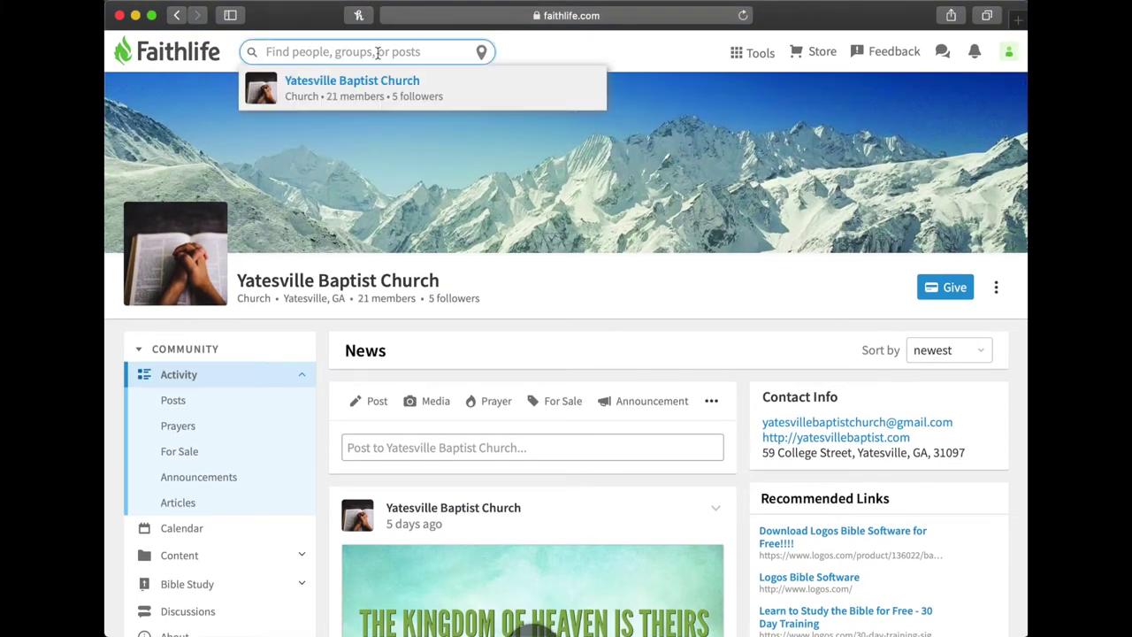
{"action": "type", "text": "prayergr"}
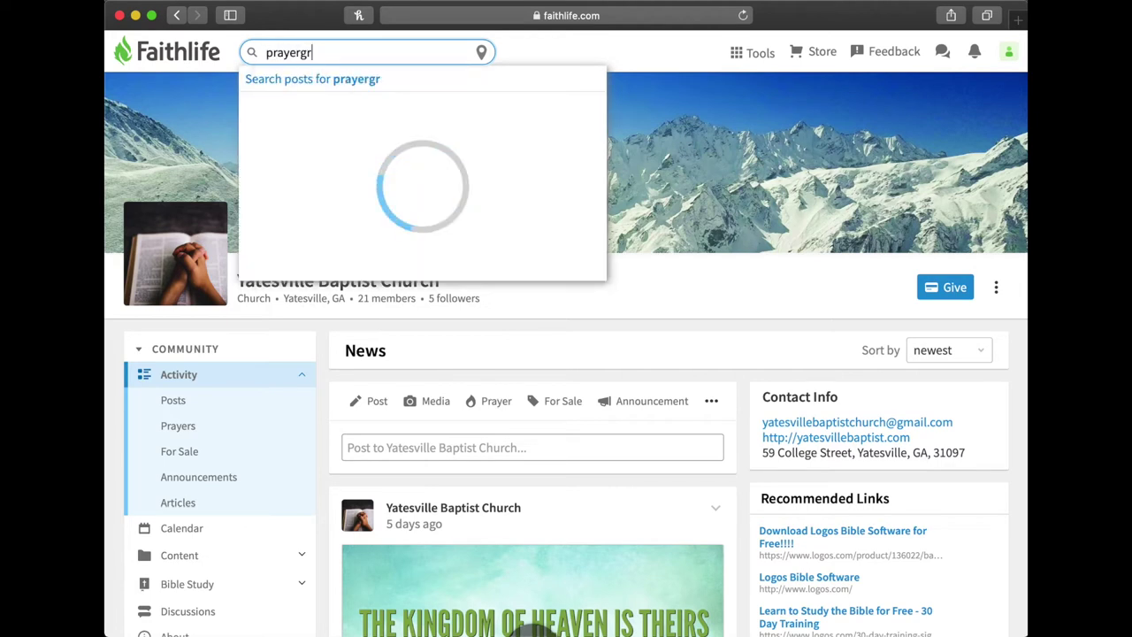
{"action": "type", "text": "oup"}
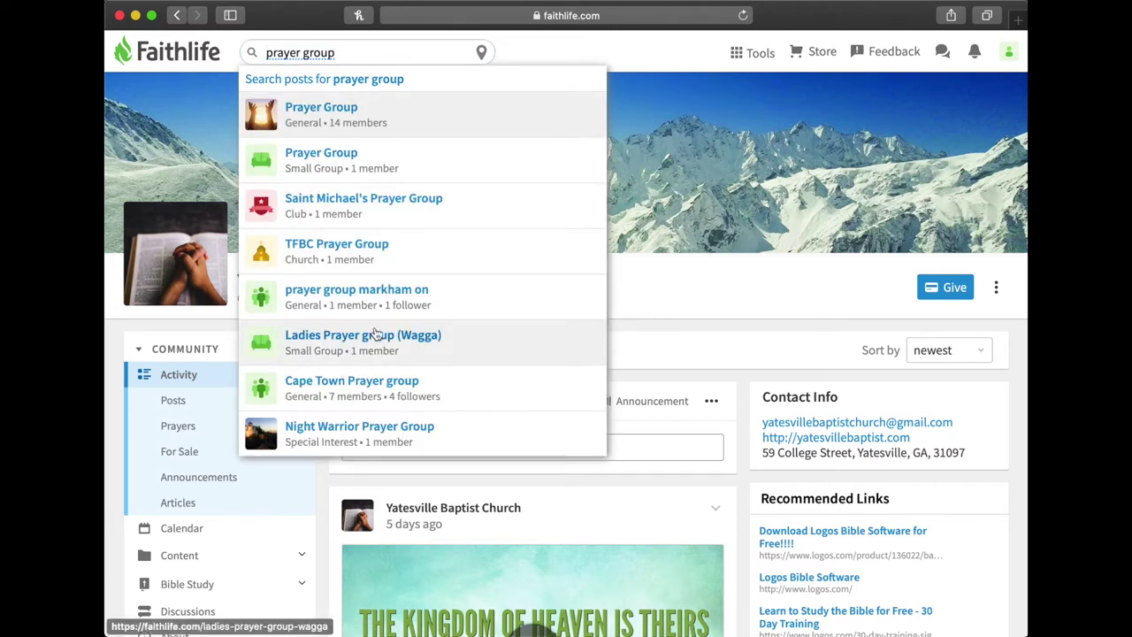
{"action": "left_click", "coordinate": [305, 53]}
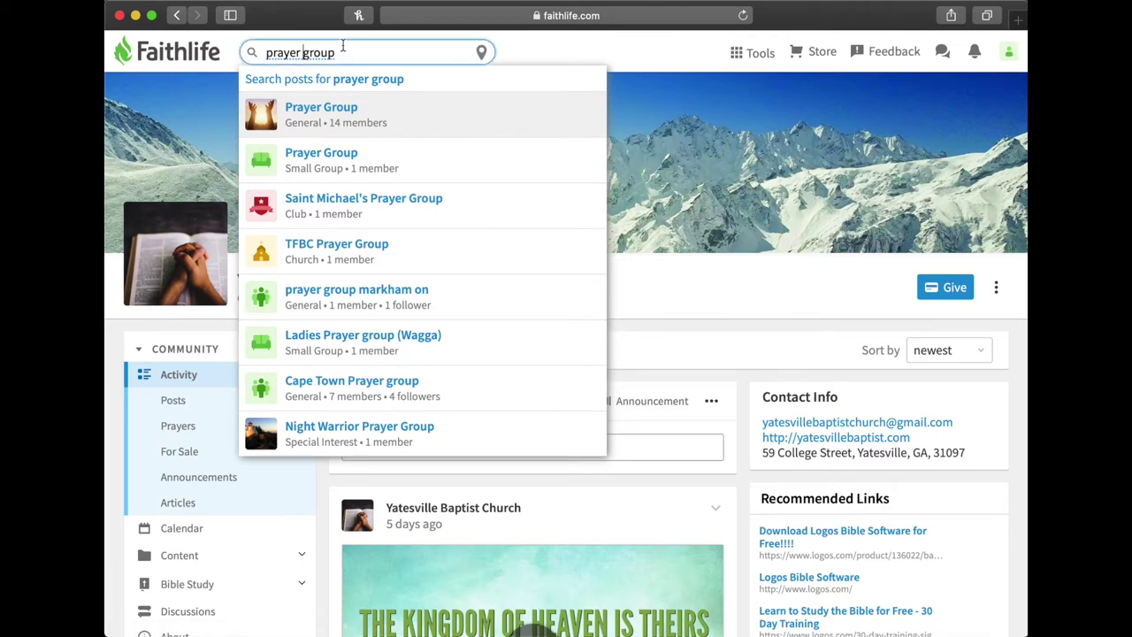
{"action": "scroll", "coordinate": [502, 400], "scroll_direction": "down", "scroll_amount": 3}
{"action": "scroll", "coordinate": [502, 400], "scroll_direction": "up", "scroll_amount": 3}
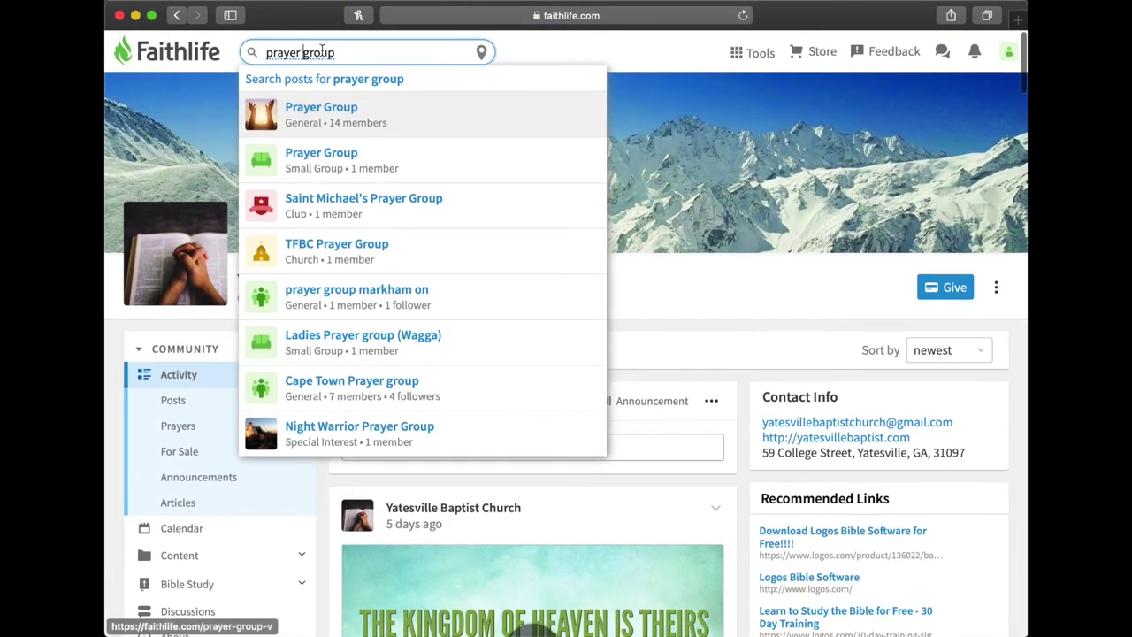
- Change the search to "prayergroup" without a space and open the matching Prayer Group
{"action": "left_click", "coordinate": [302, 53]}
{"action": "key", "text": "BackSpace"}
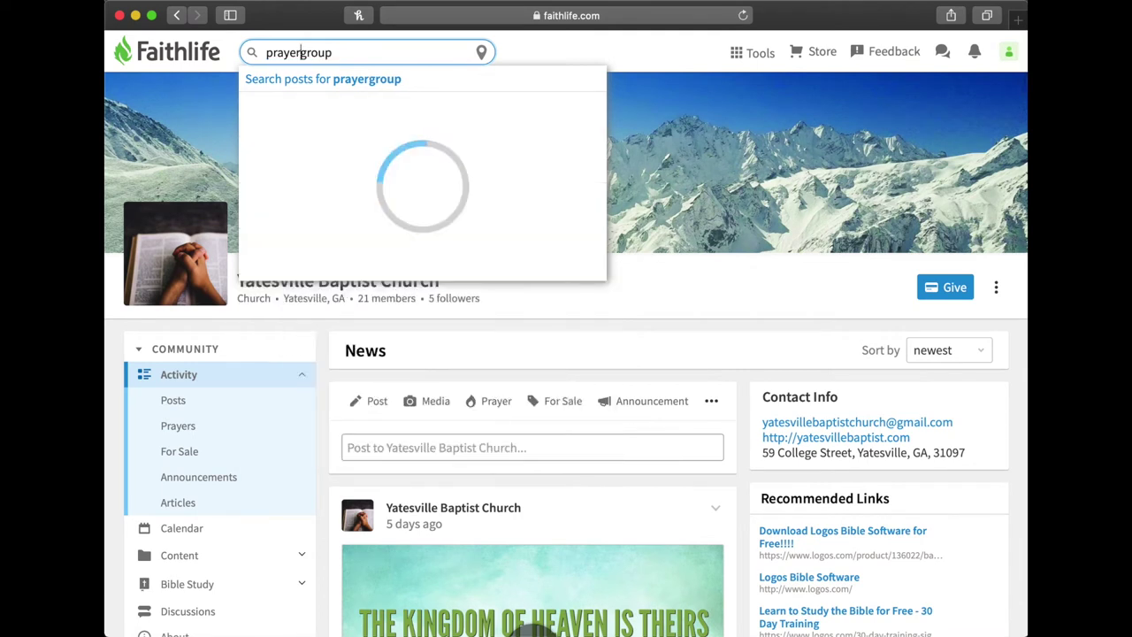
{"action": "left_click", "coordinate": [354, 49]}
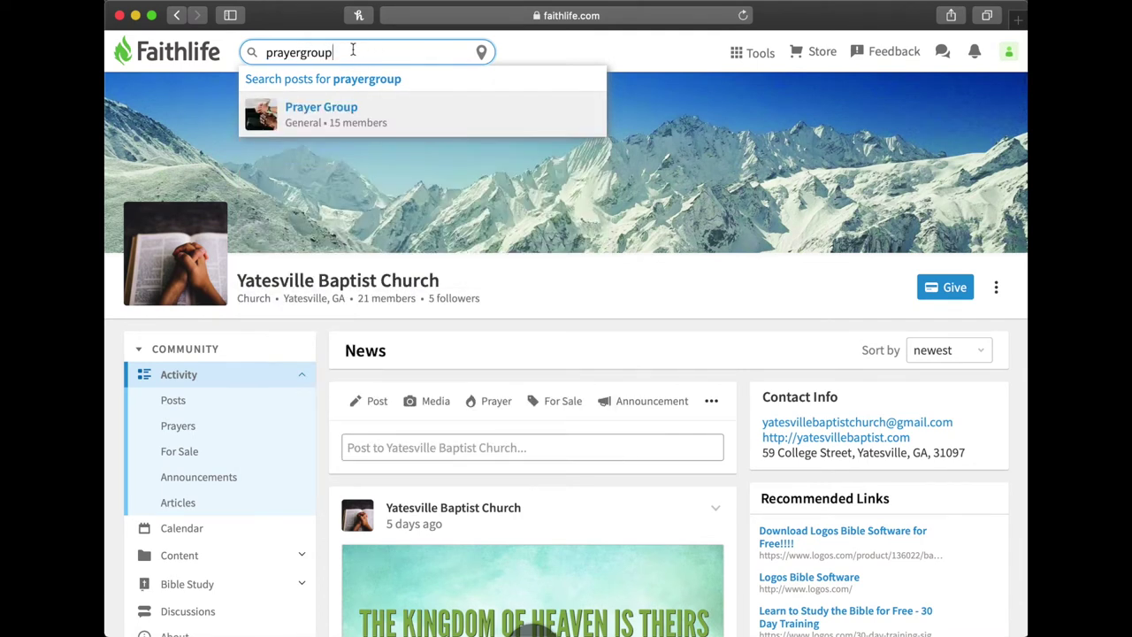
{"action": "left_click", "coordinate": [312, 115]}
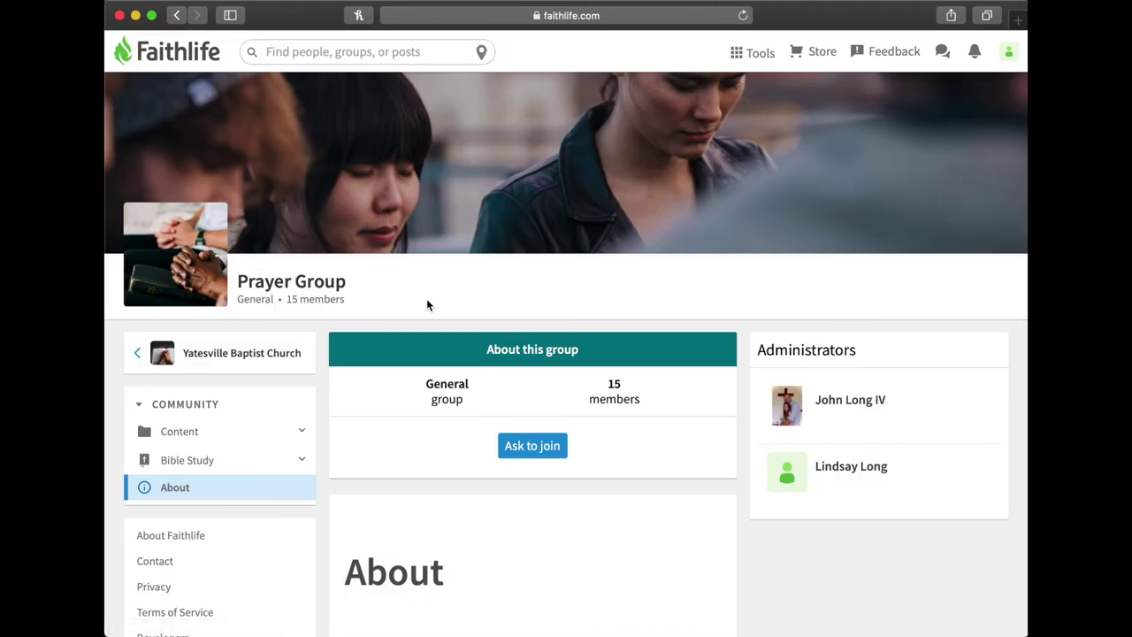
- Ask to join the Yatesville Baptist Church Prayer Group
{"action": "scroll", "coordinate": [426, 305], "scroll_direction": "down", "scroll_amount": 1}
{"action": "scroll", "coordinate": [428, 305], "scroll_direction": "down", "scroll_amount": 3}
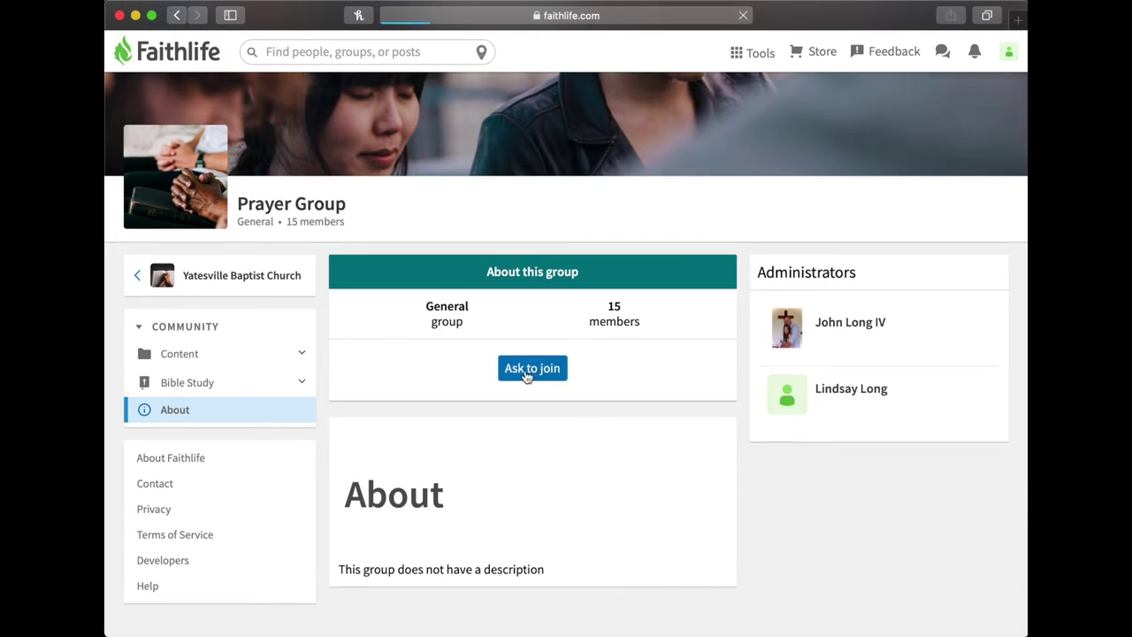
{"action": "left_click", "coordinate": [528, 374]}
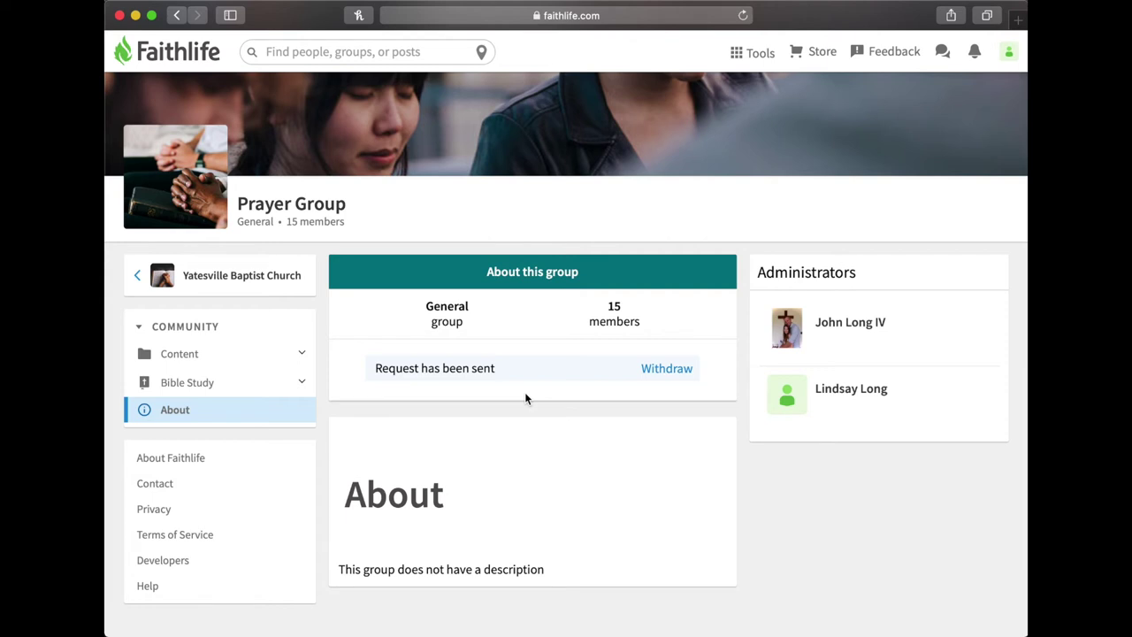
{"action": "scroll", "coordinate": [524, 392], "scroll_direction": "up", "scroll_amount": 2}
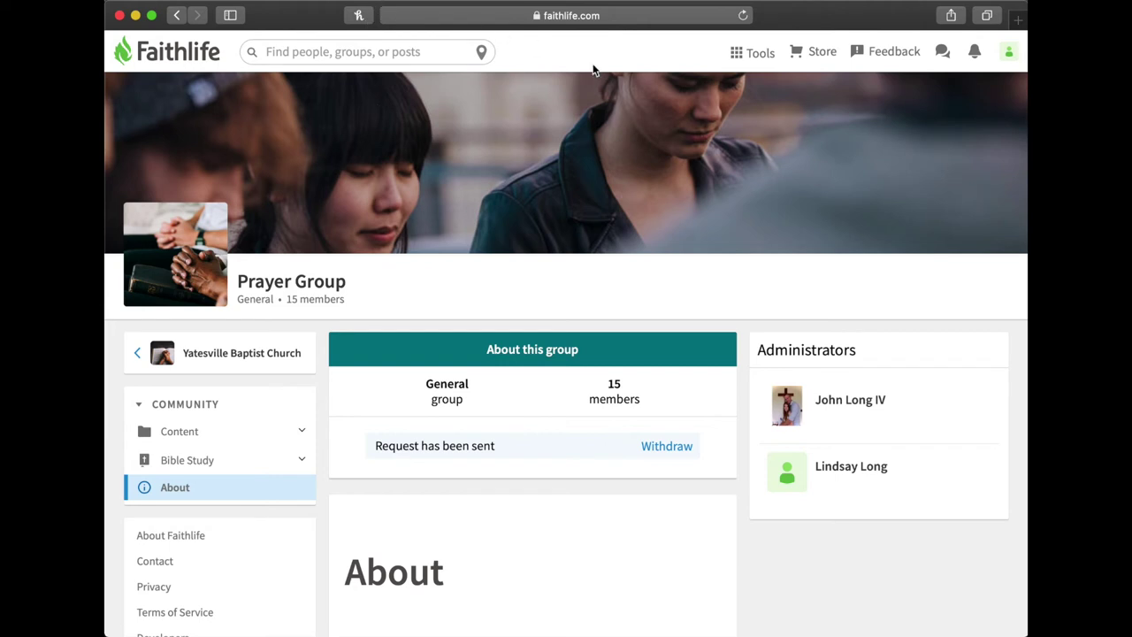
{"action": "left_click", "coordinate": [622, 15]}
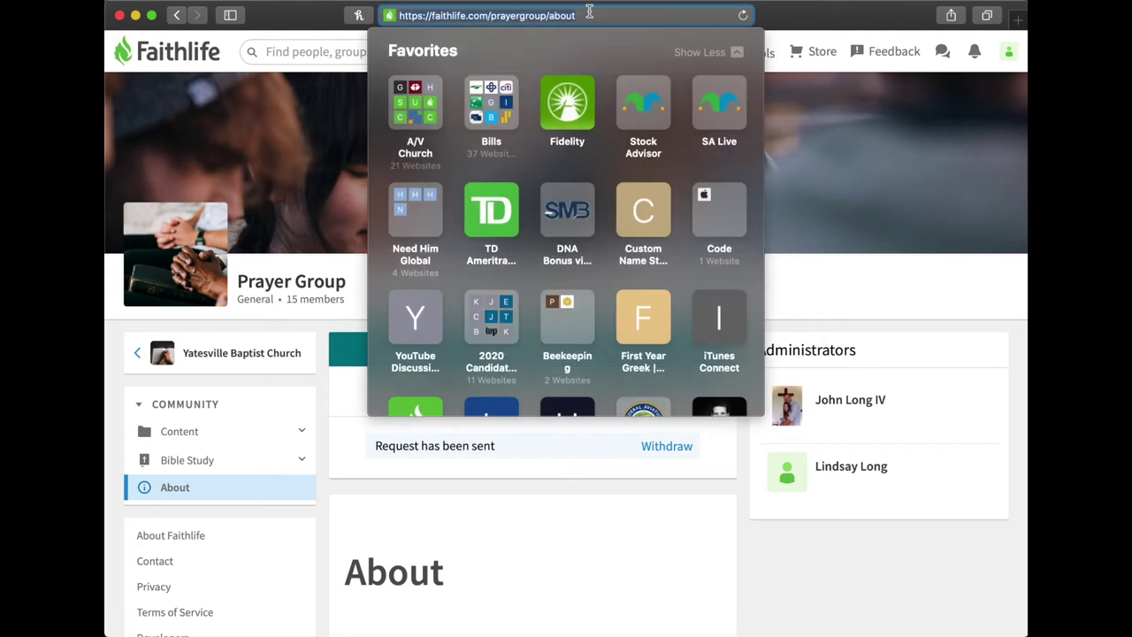
{"action": "left_click", "coordinate": [589, 14]}
{"action": "key", "text": "BackSpace"}
{"action": "key", "text": "BackSpace"}
{"action": "key", "text": "BackSpace"}
{"action": "key", "text": "BackSpace"}
{"action": "key", "text": "BackSpace"}
{"action": "key", "text": "BackSpace"}
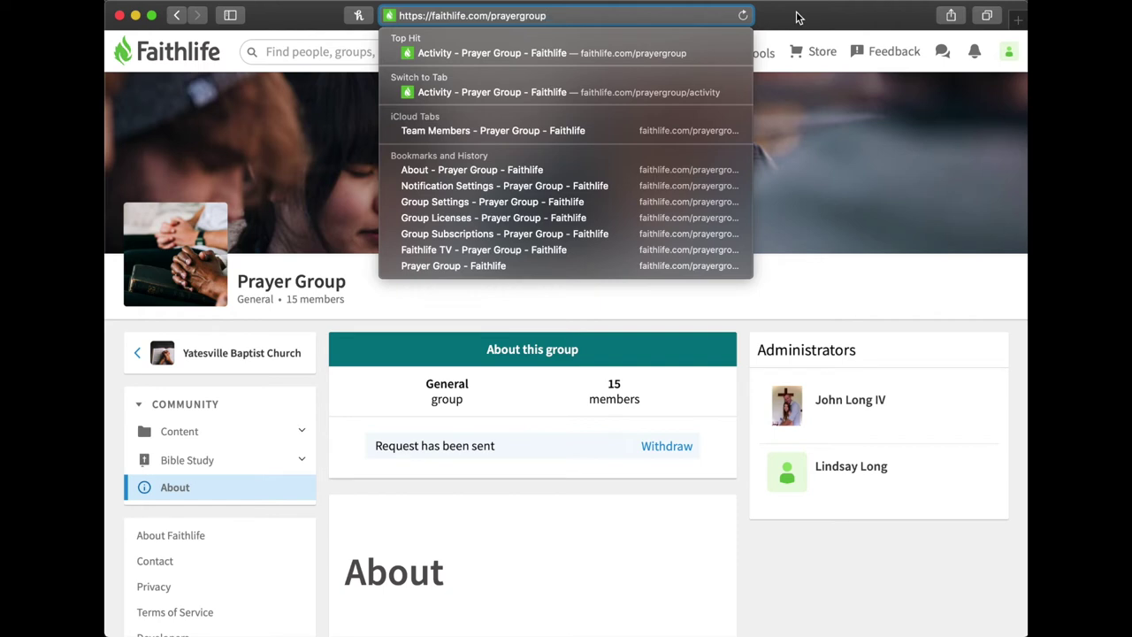
{"action": "key", "text": "Escape"}
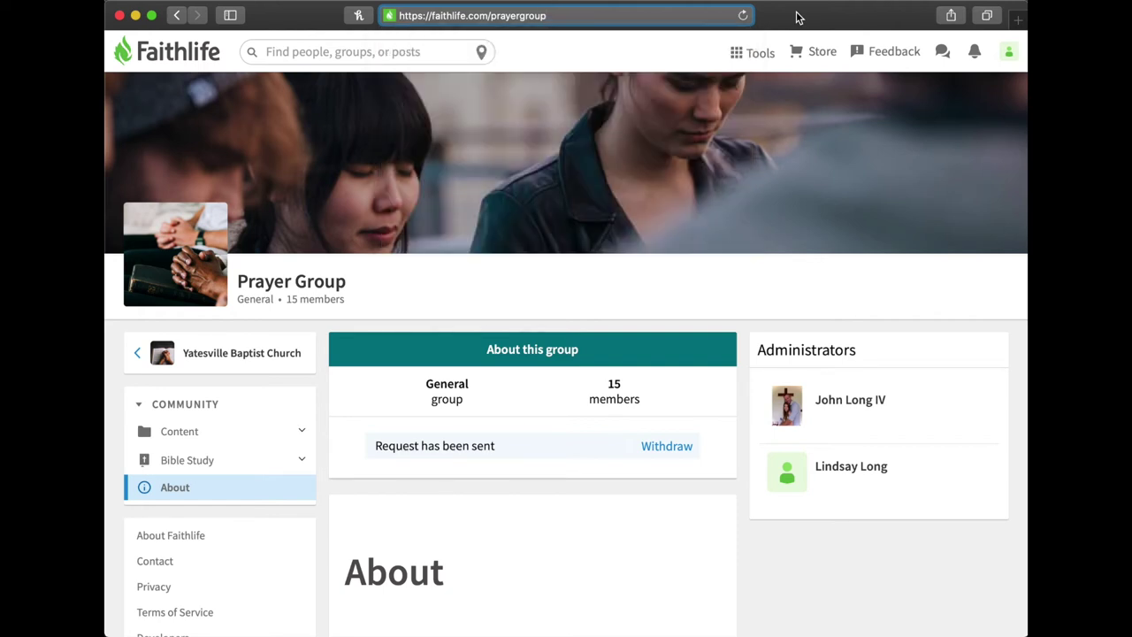
{"action": "scroll", "coordinate": [380, 511], "scroll_direction": "down", "scroll_amount": 3}
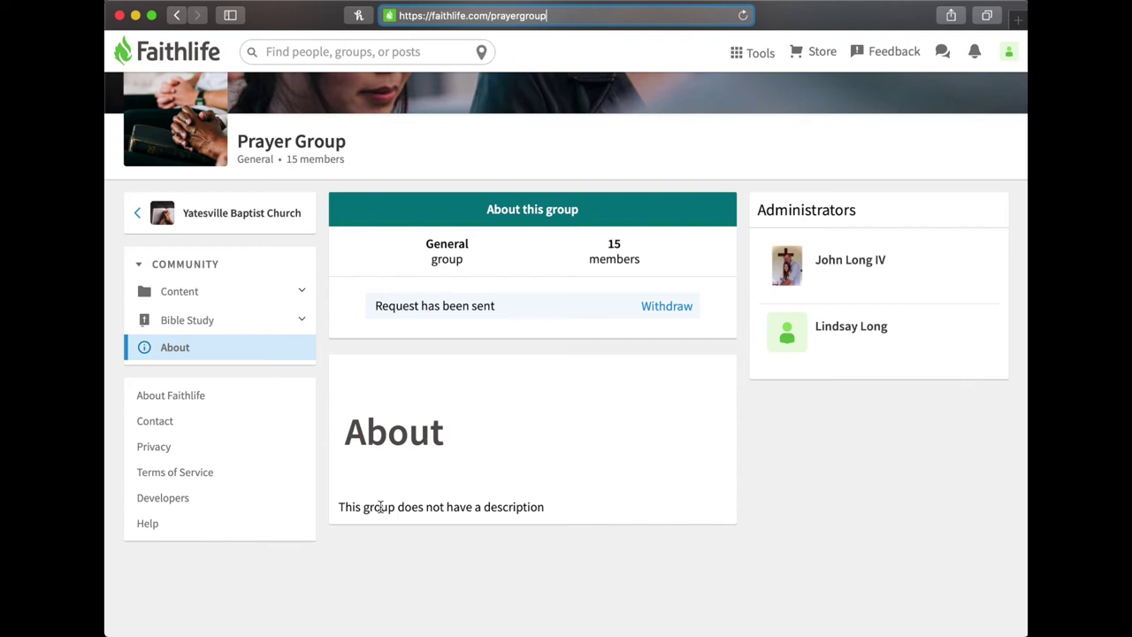
{"action": "left_click", "coordinate": [744, 16]}
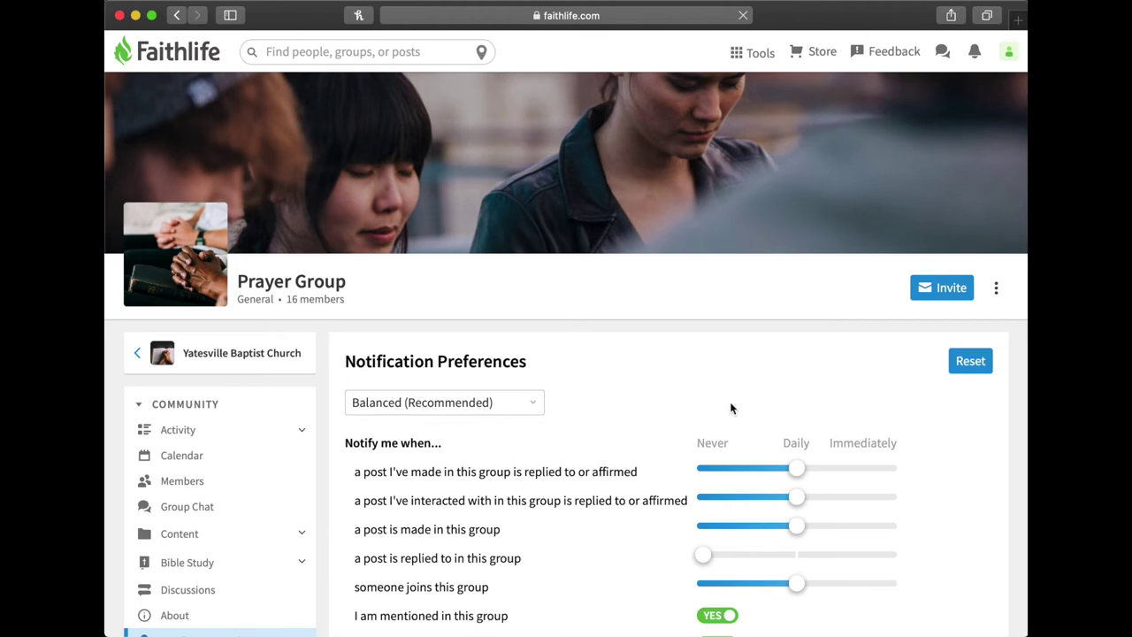
- Set the Prayer Group's notification preferences to the "All in" preset
{"action": "scroll", "coordinate": [621, 370], "scroll_direction": "down", "scroll_amount": 5}
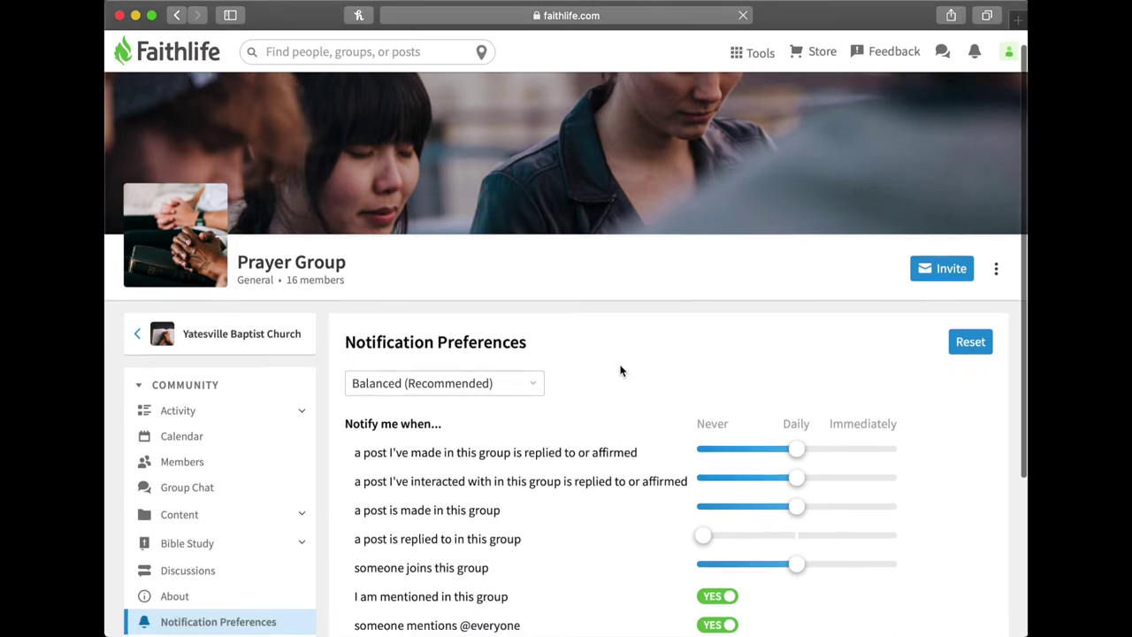
{"action": "scroll", "coordinate": [621, 371], "scroll_direction": "down", "scroll_amount": 1}
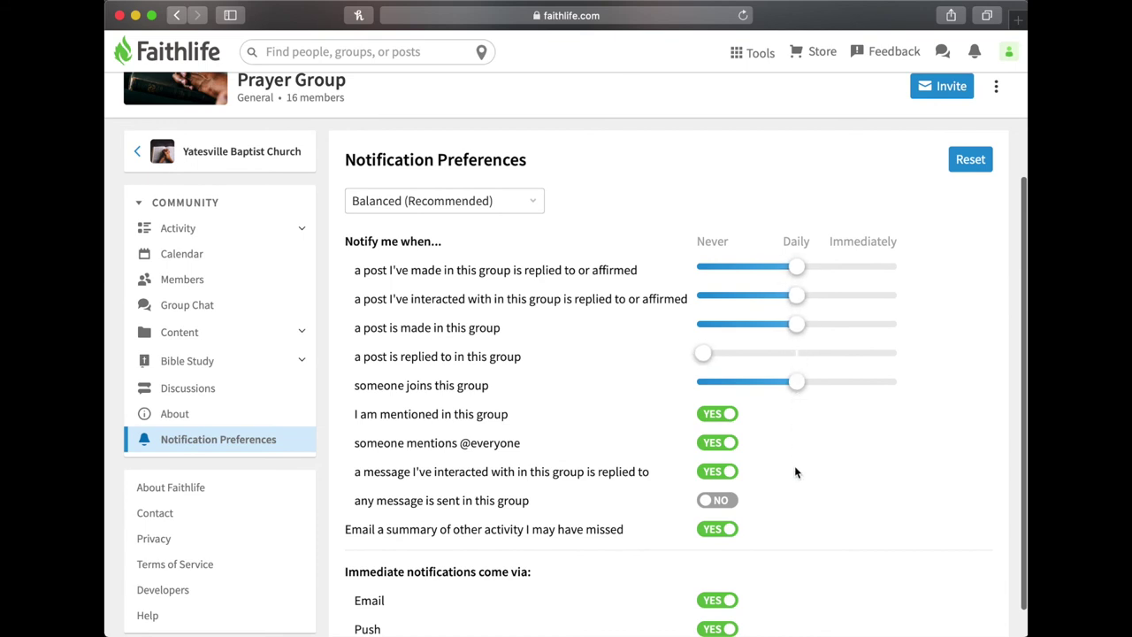
{"action": "scroll", "coordinate": [795, 473], "scroll_direction": "down", "scroll_amount": 1}
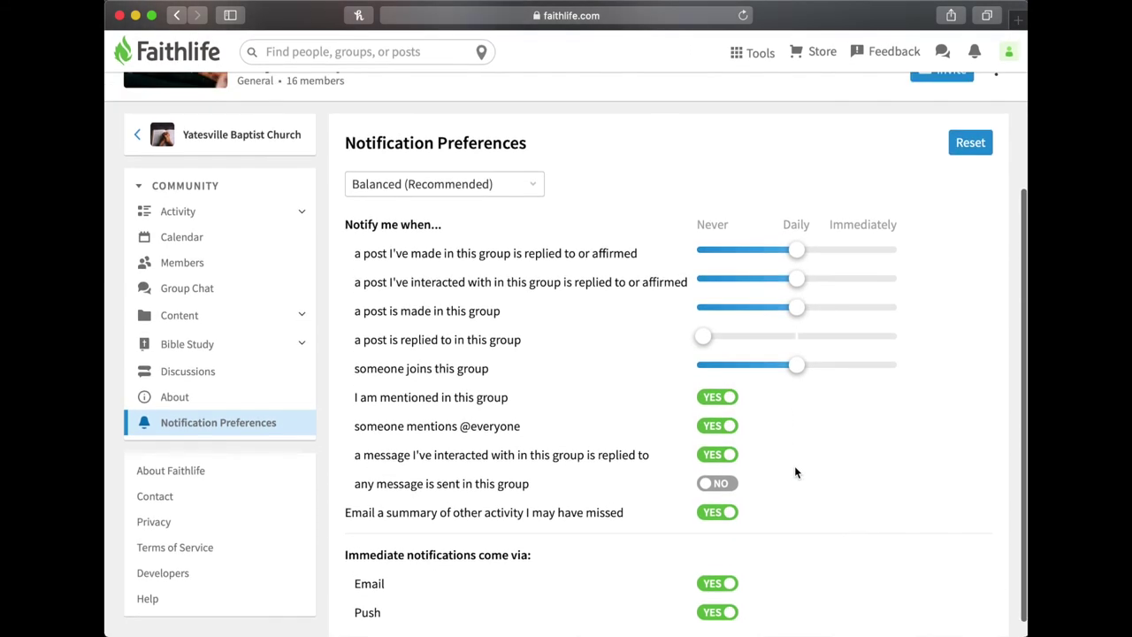
{"action": "scroll", "coordinate": [795, 471], "scroll_direction": "up", "scroll_amount": 2}
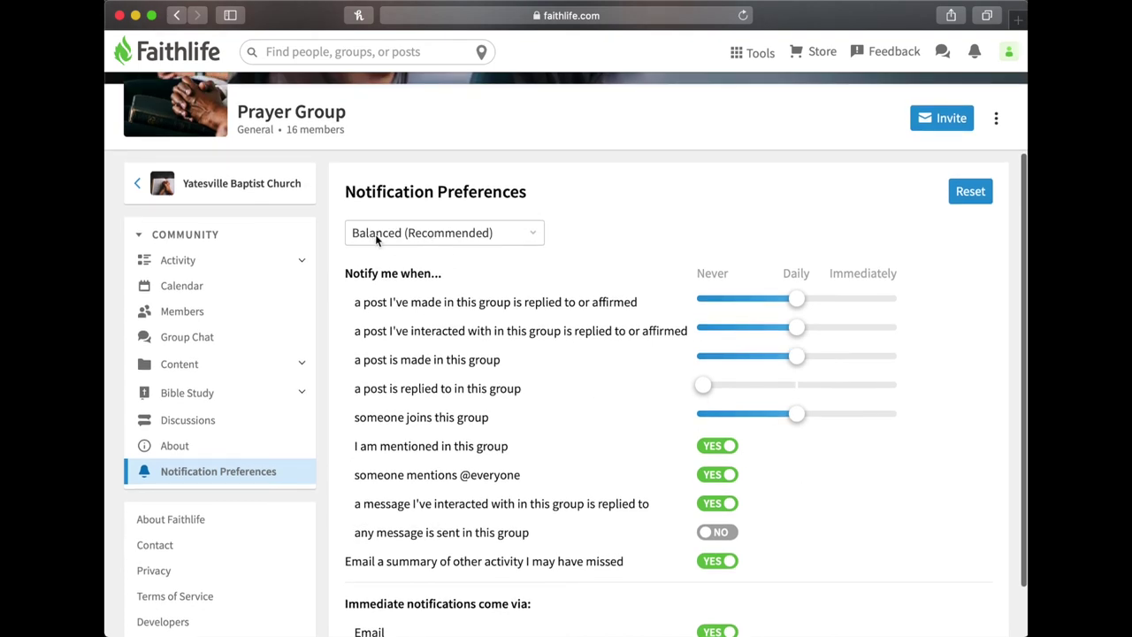
{"action": "left_click", "coordinate": [522, 237]}
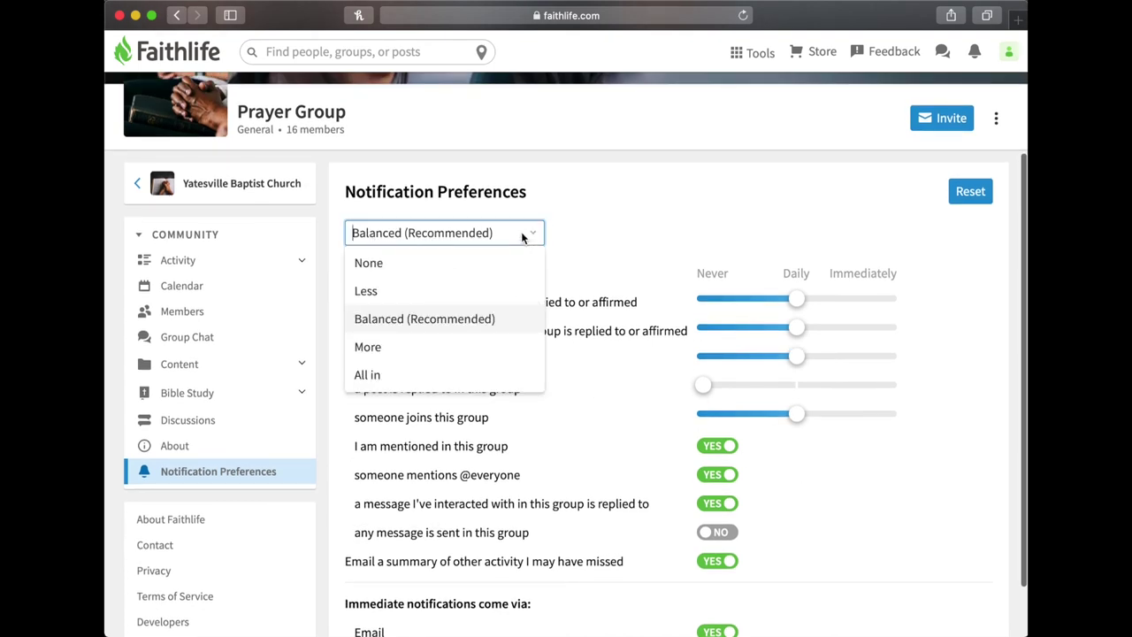
{"action": "left_click", "coordinate": [367, 381]}
- Review the individual notification frequencies and the delivery options for immediate notifications in the Prayer Group
{"action": "scroll", "coordinate": [626, 249], "scroll_direction": "down", "scroll_amount": 3}
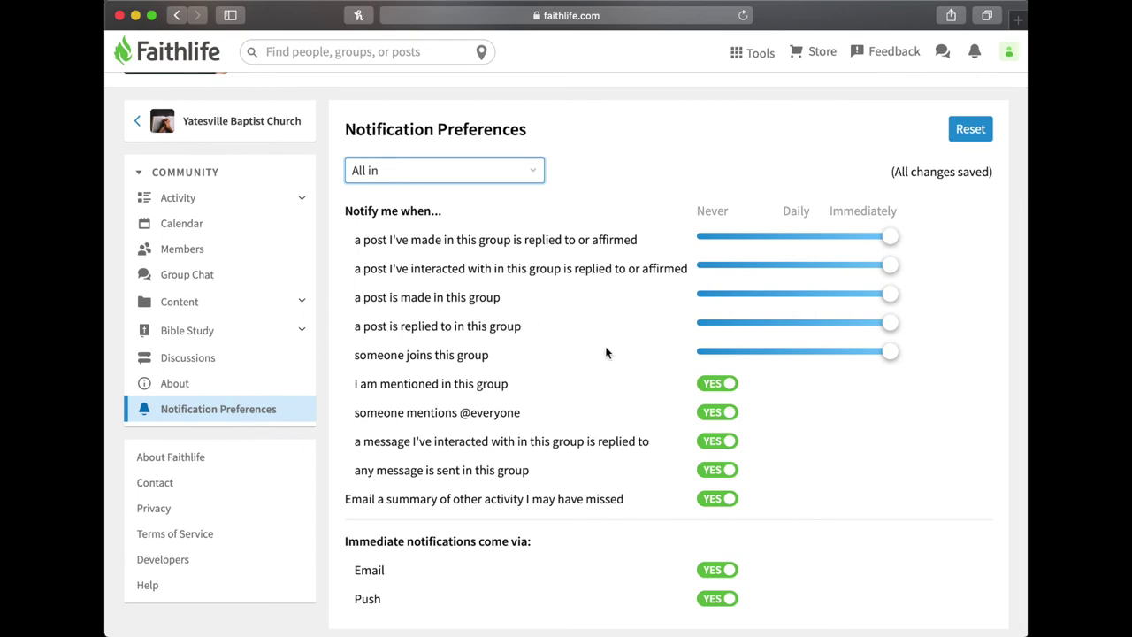
{"action": "scroll", "coordinate": [606, 348], "scroll_direction": "down", "scroll_amount": 1}
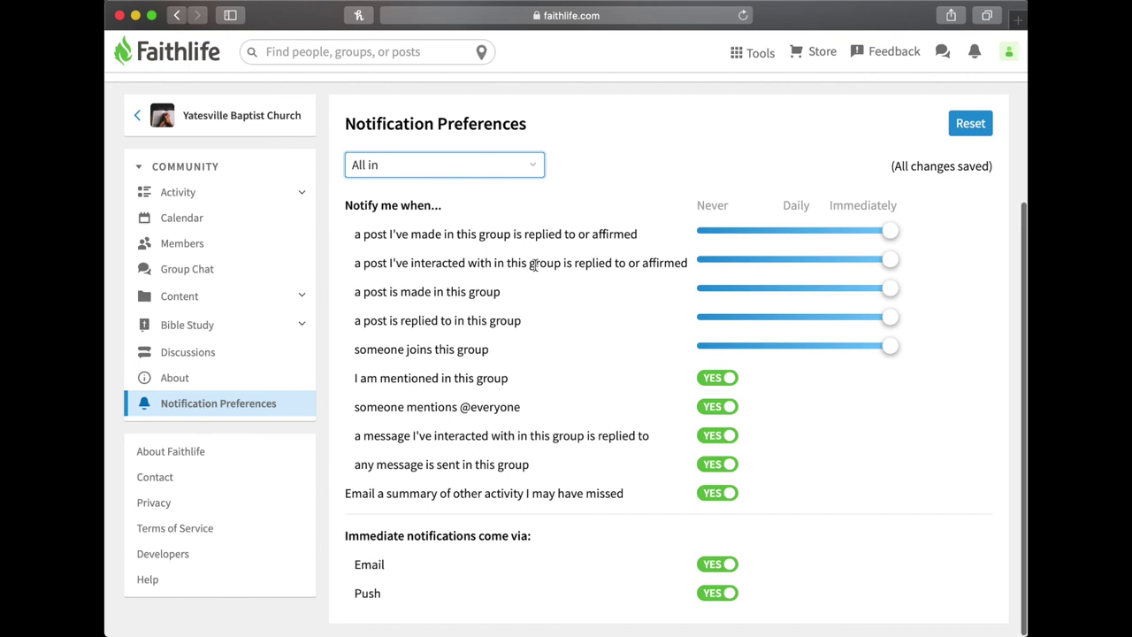
{"action": "scroll", "coordinate": [536, 265], "scroll_direction": "up", "scroll_amount": 3}
{"action": "scroll", "coordinate": [627, 303], "scroll_direction": "down", "scroll_amount": 3}
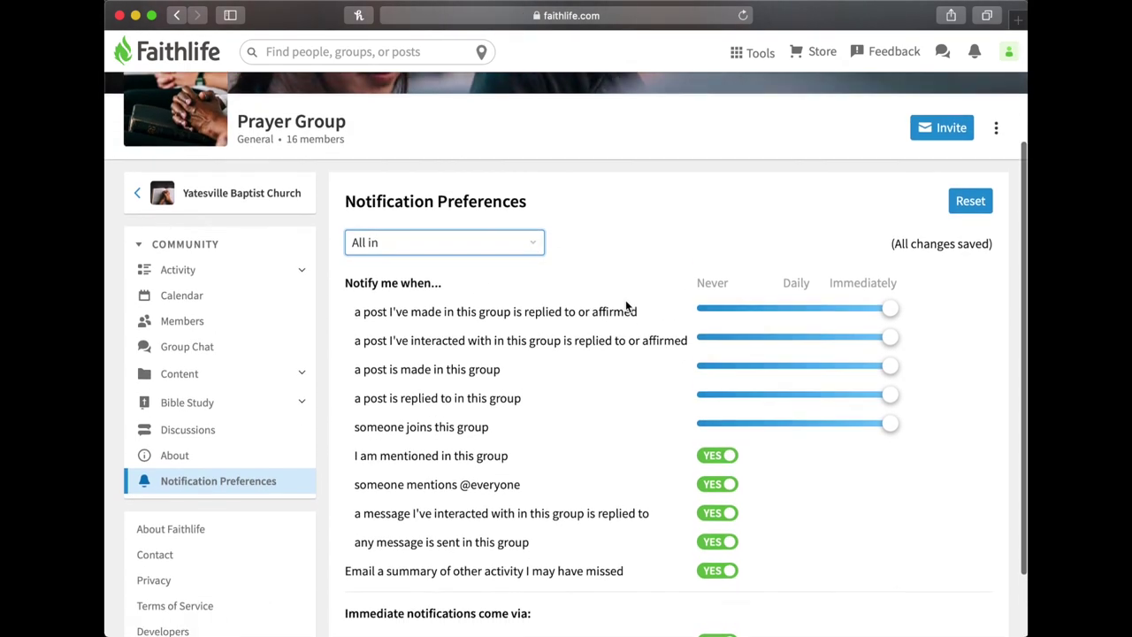
{"action": "scroll", "coordinate": [642, 475], "scroll_direction": "up", "scroll_amount": 7}
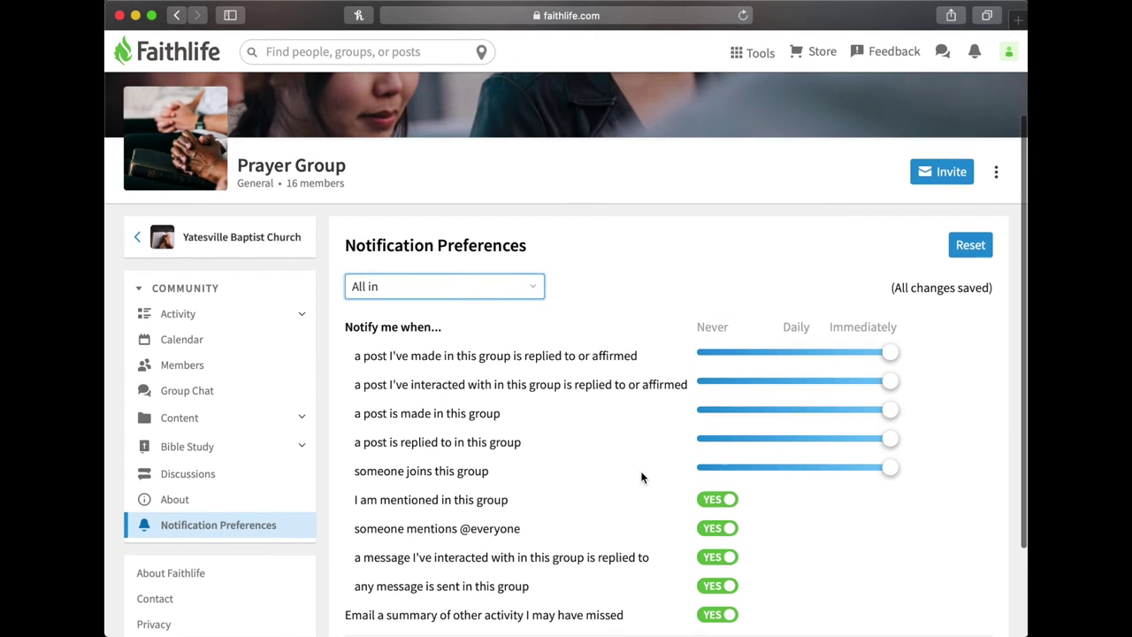
{"action": "scroll", "coordinate": [642, 475], "scroll_direction": "up", "scroll_amount": 1}
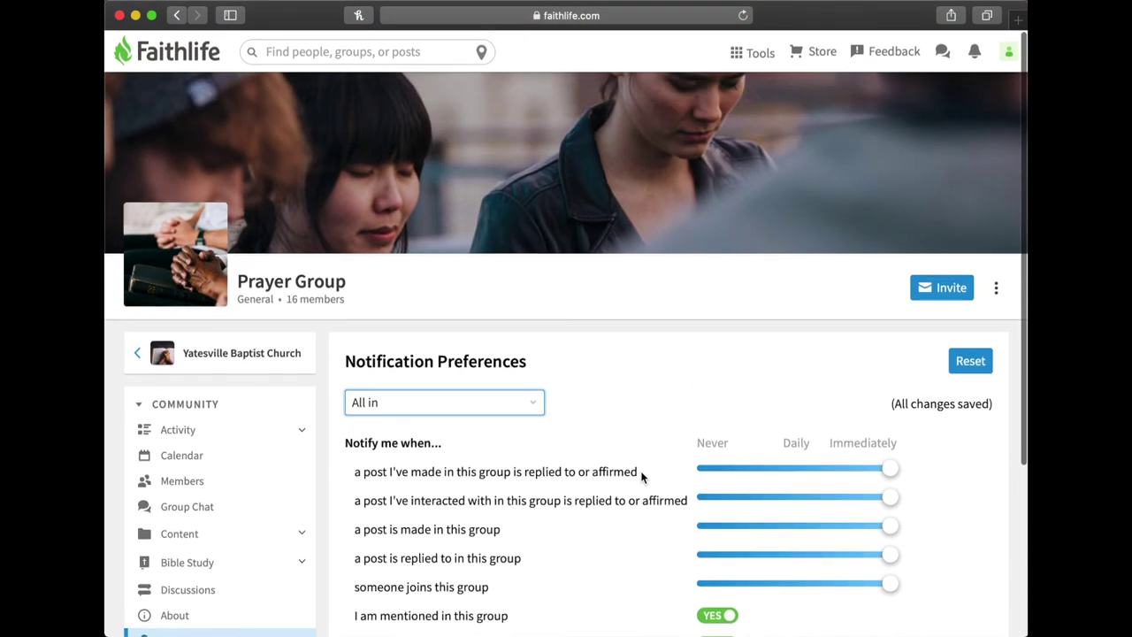